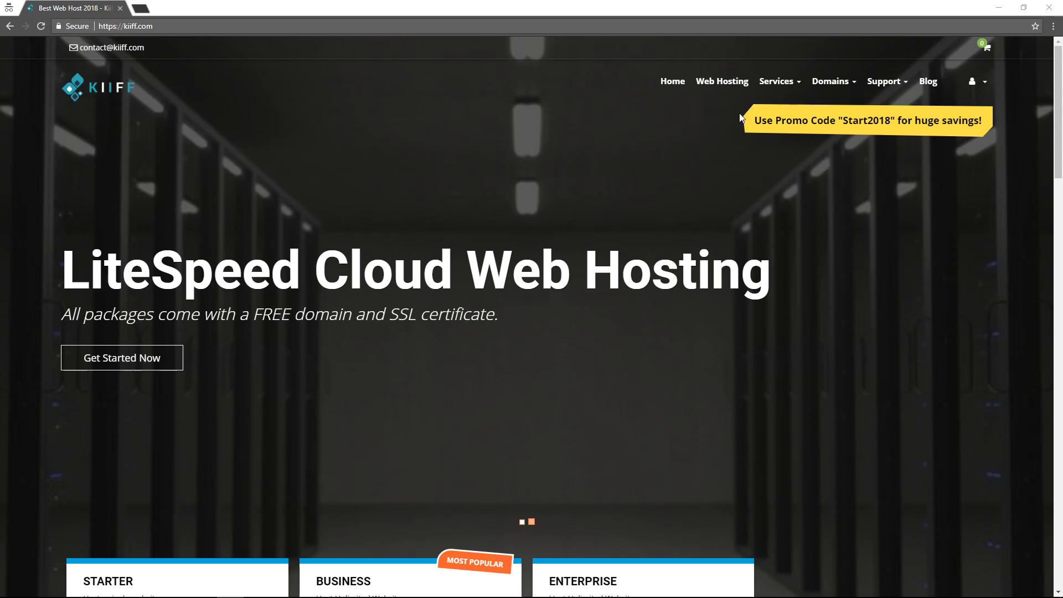
Switch to Photoshop, unlock the Background layer and erase the white area surrounding the logo with the Magic Wand.
left_click(999, 8)
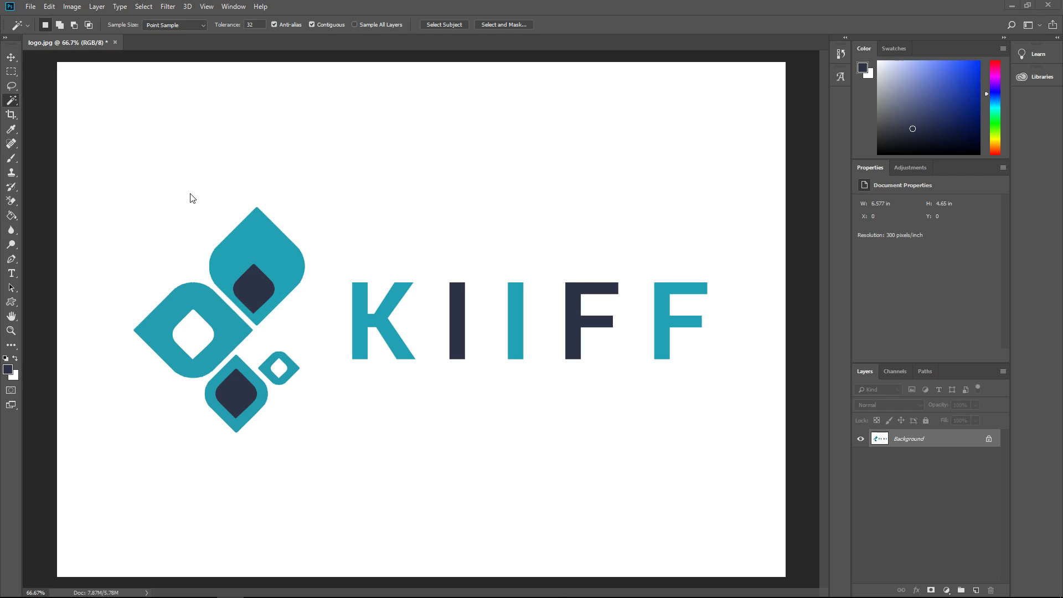
left_click(989, 439)
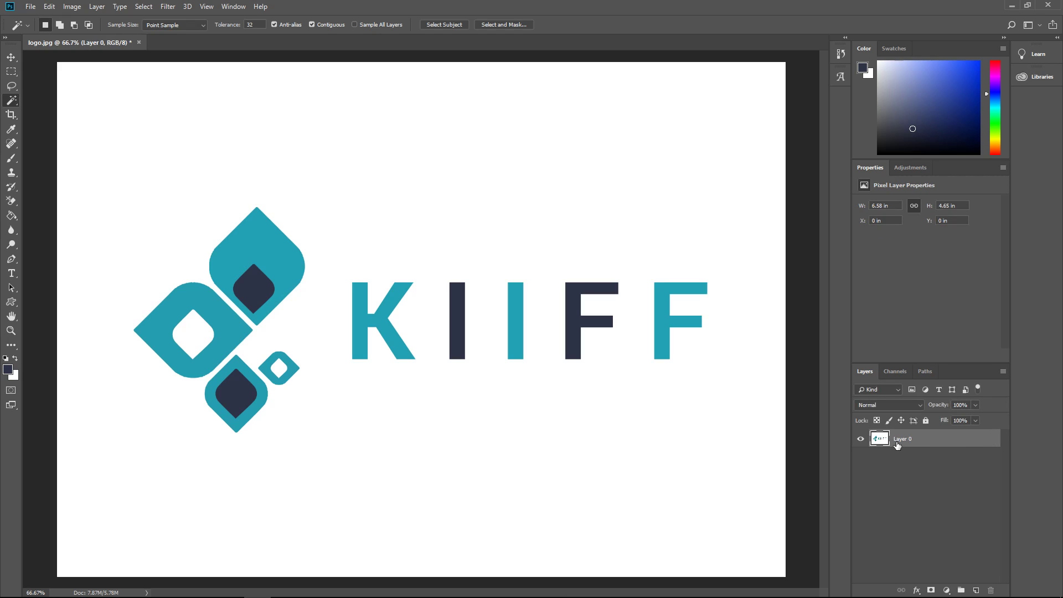
right_click(7, 105)
left_click(37, 111)
left_click(164, 170)
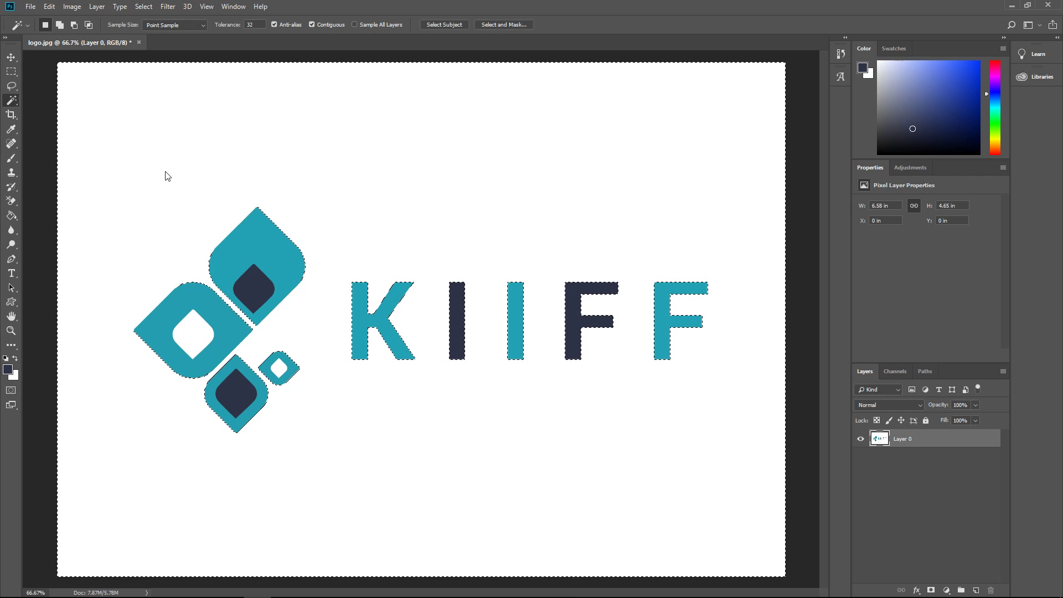
key("Delete")
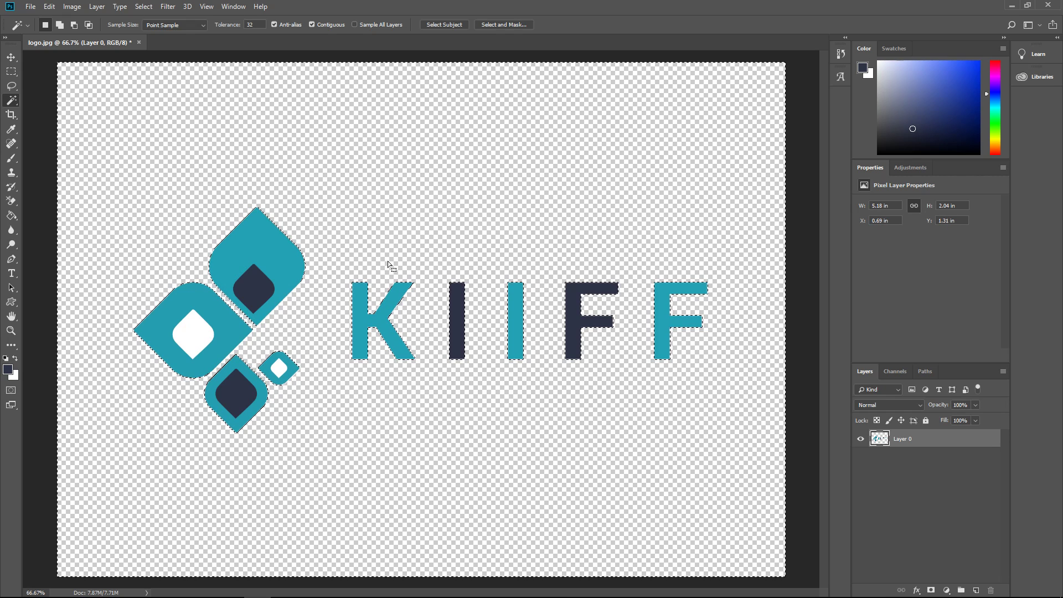
Erase the five letters of the KIIFF wordmark one by one with the Magic Wand, leaving only the logo symbol.
left_click(364, 321)
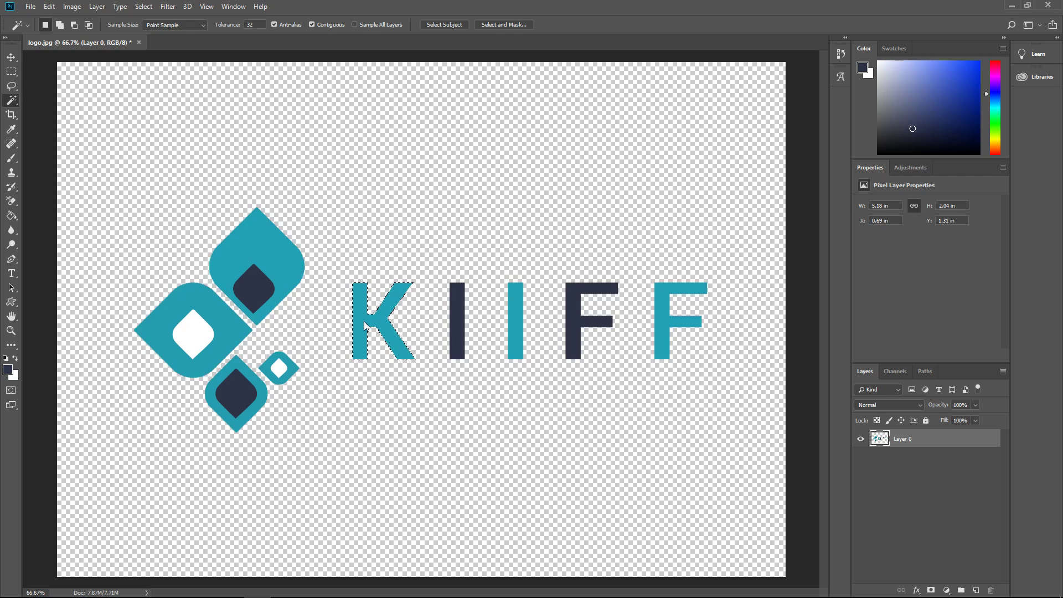
key("Delete")
left_click(461, 329)
key("Delete")
left_click(514, 332)
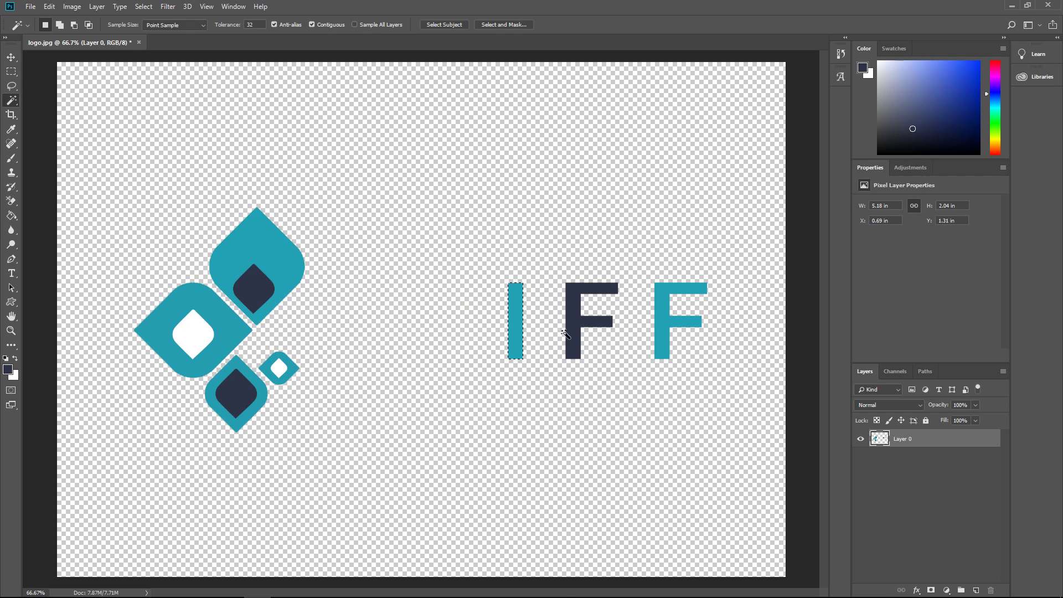
key("Delete")
left_click(575, 321)
key("Delete")
left_click(662, 321)
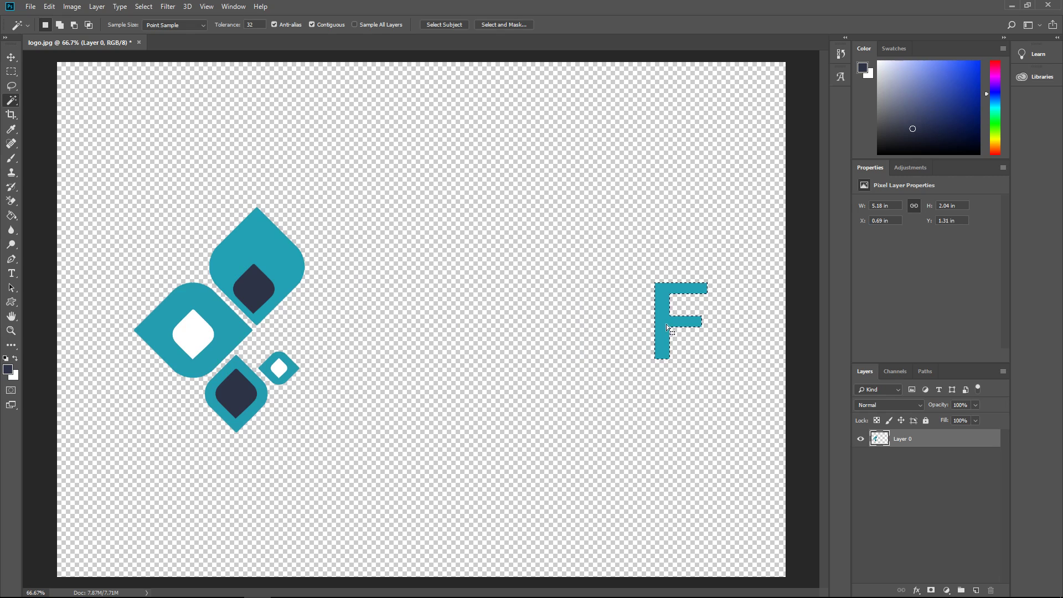
key("Delete")
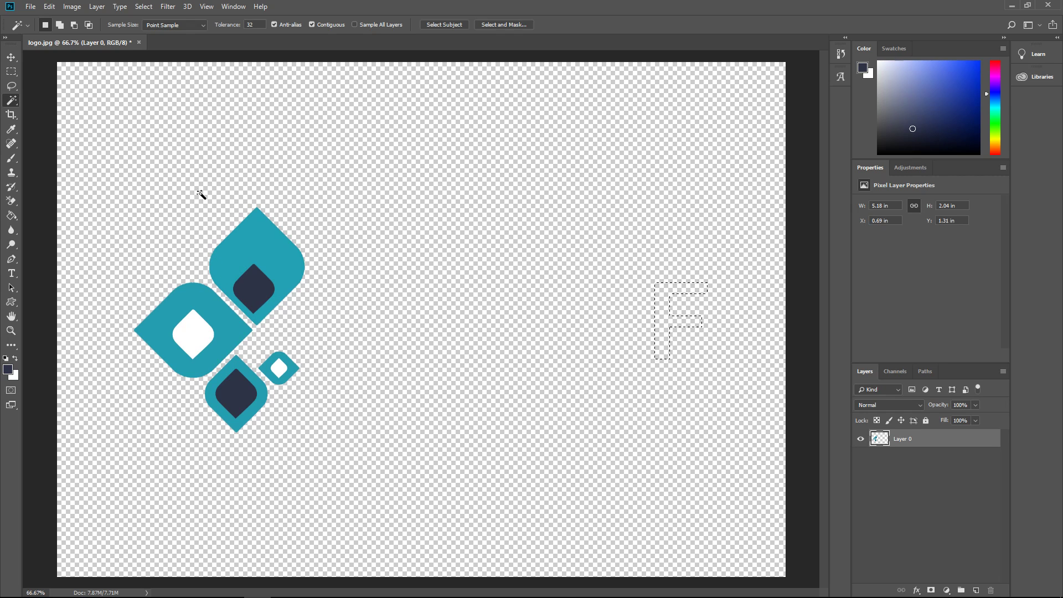
Select the logo symbol by selecting the transparent surroundings and inverting the selection.
left_click(416, 168)
right_click(413, 220)
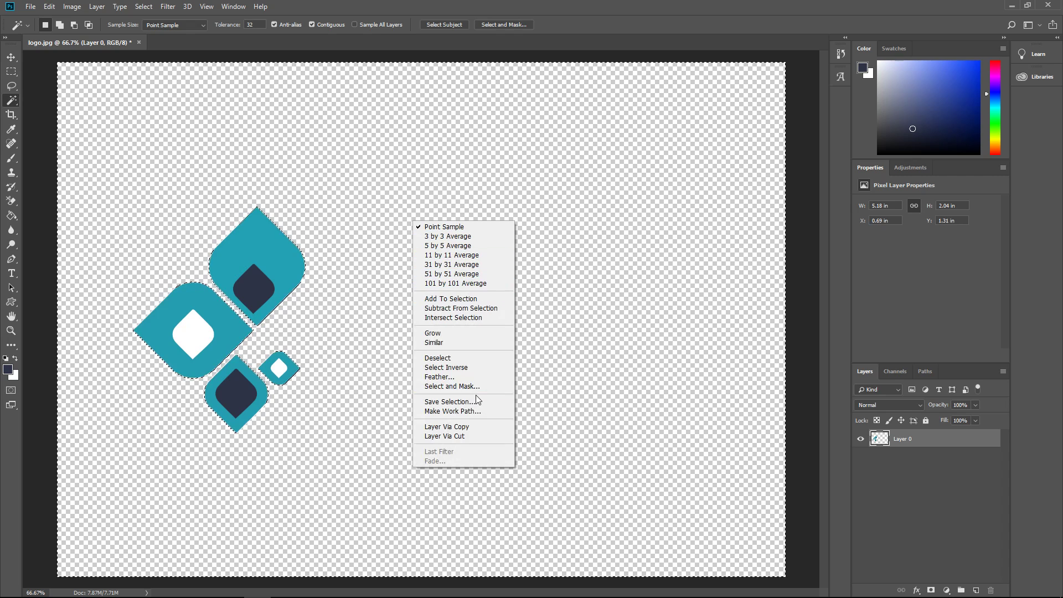
left_click(464, 368)
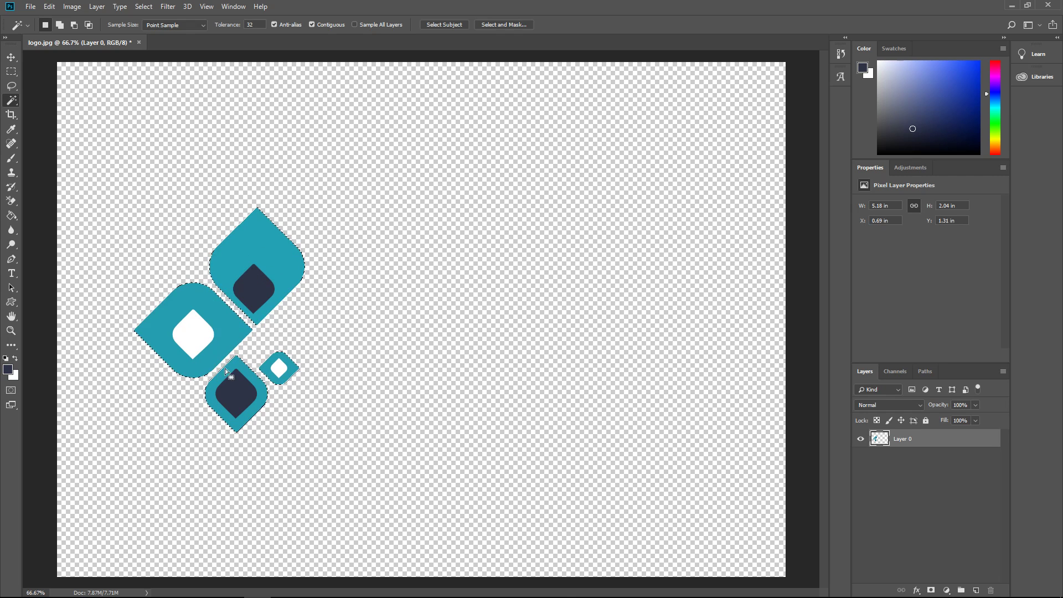
Crop the image to a nearly square frame of about 2.03 by 2.04 inches around the logo symbol.
left_click(11, 114)
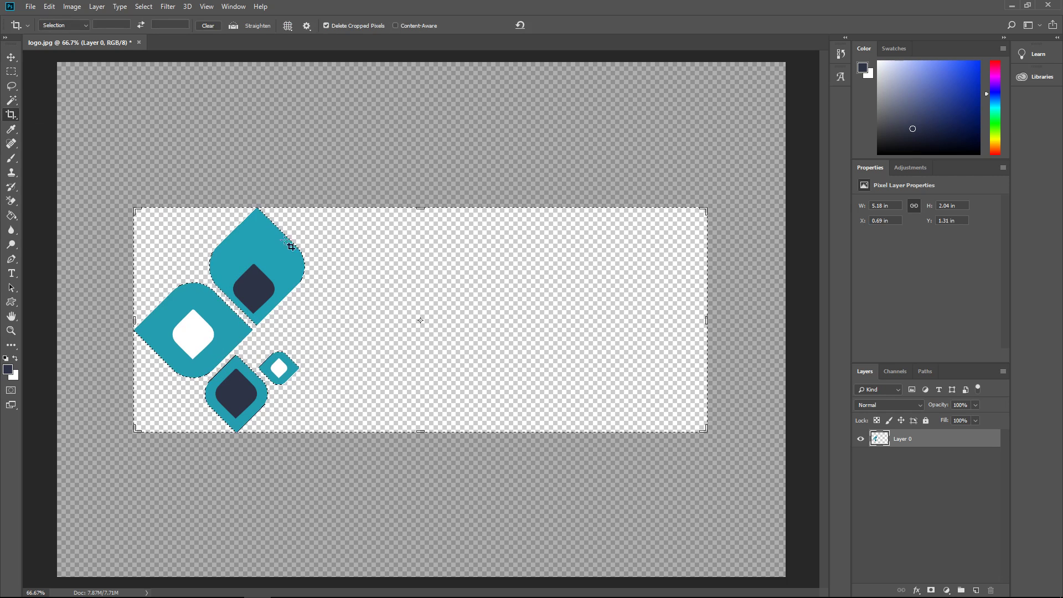
left_click(707, 325)
left_click_drag(707, 325, 540, 327)
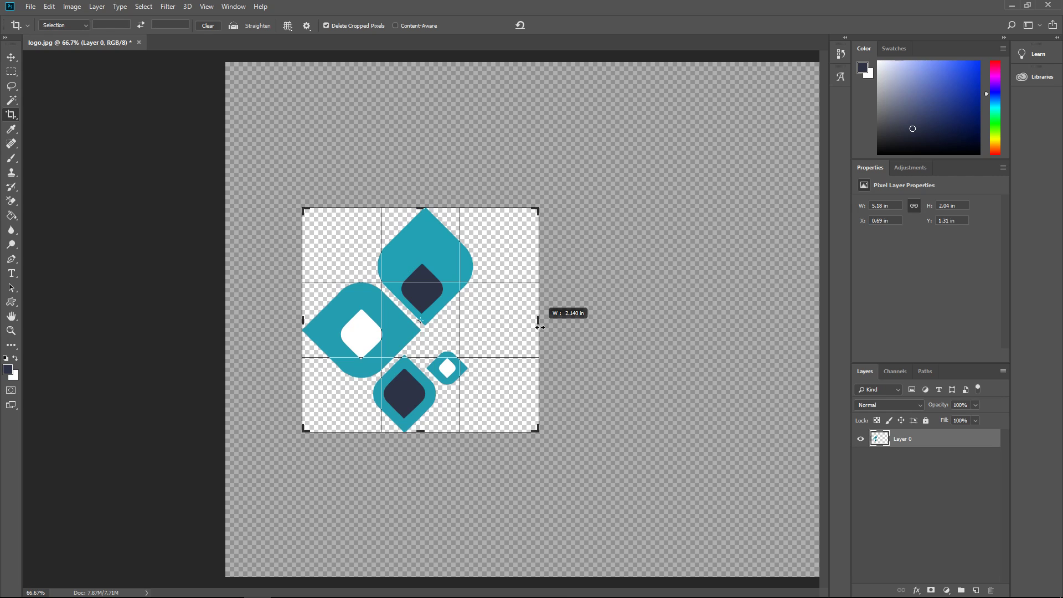
left_click_drag(540, 327, 535, 328)
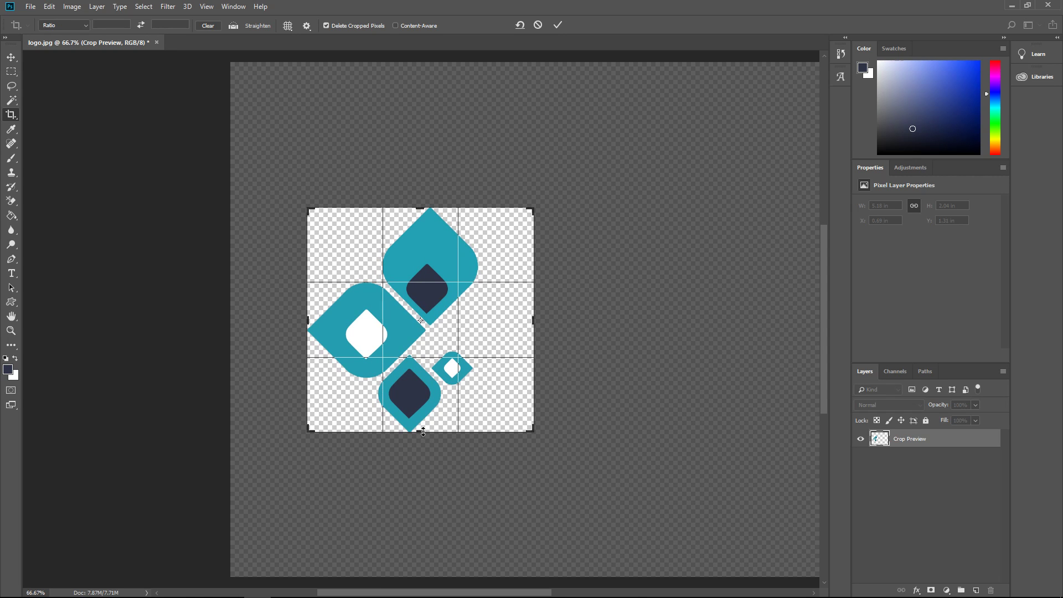
left_click_drag(423, 432, 425, 435)
left_click_drag(533, 325, 531, 325)
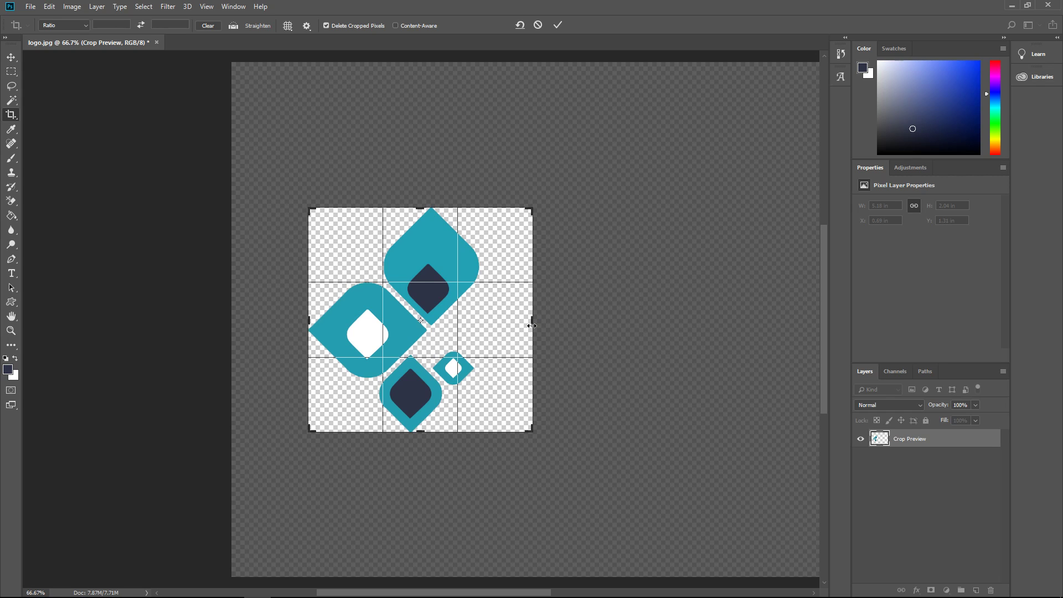
left_click(11, 57)
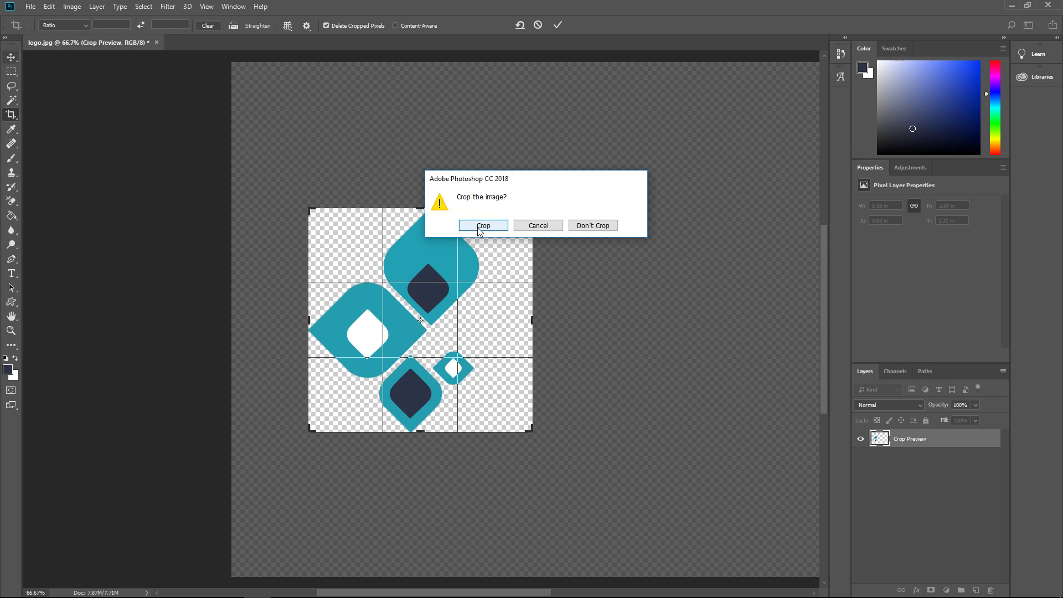
left_click(482, 226)
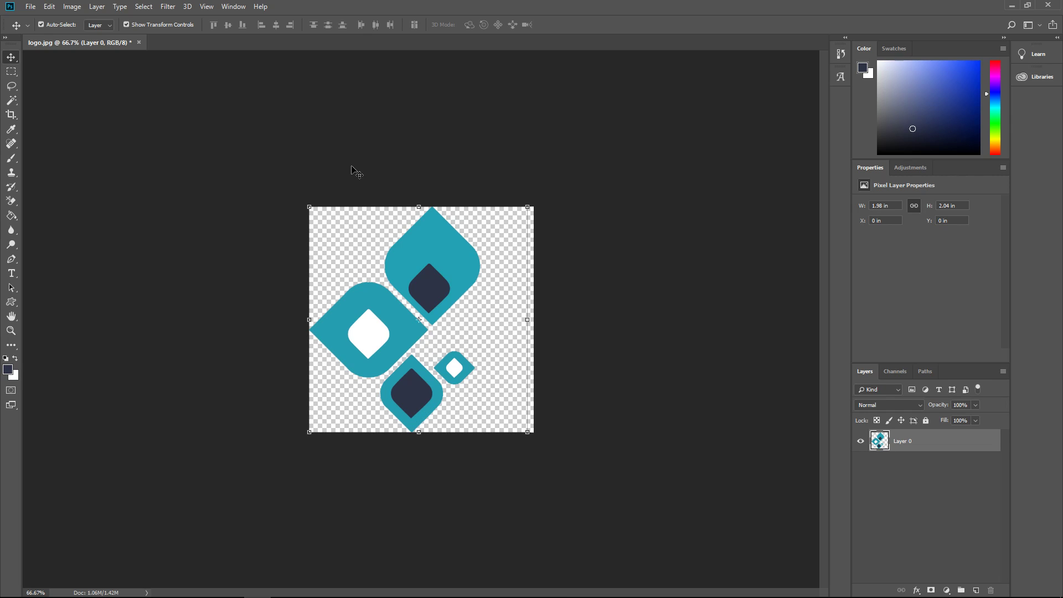
Check the cropped image's canvas dimensions in pixels, leaving the canvas size as it is.
left_click(72, 7)
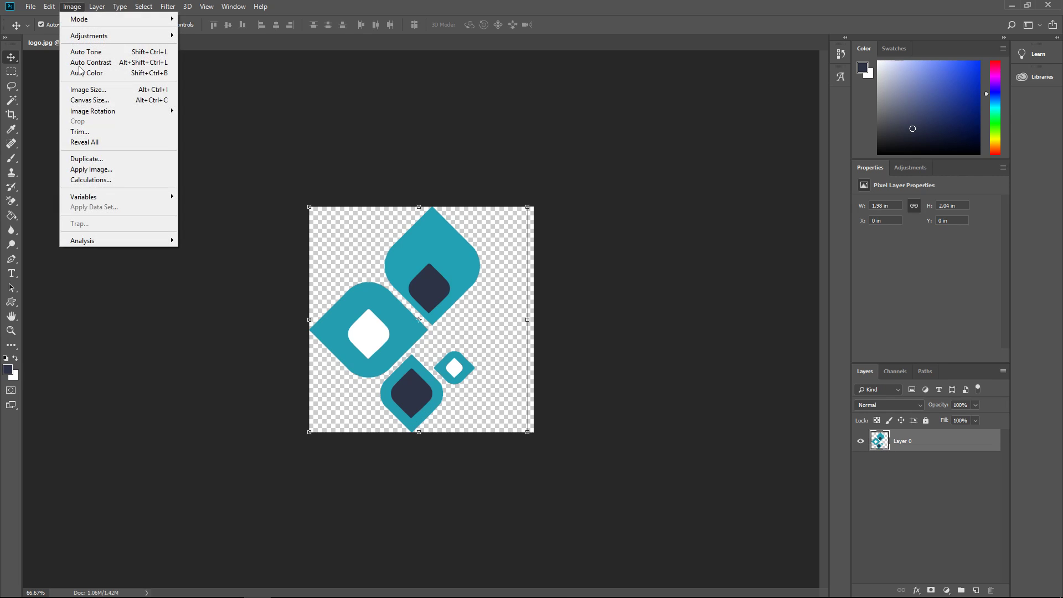
left_click(122, 99)
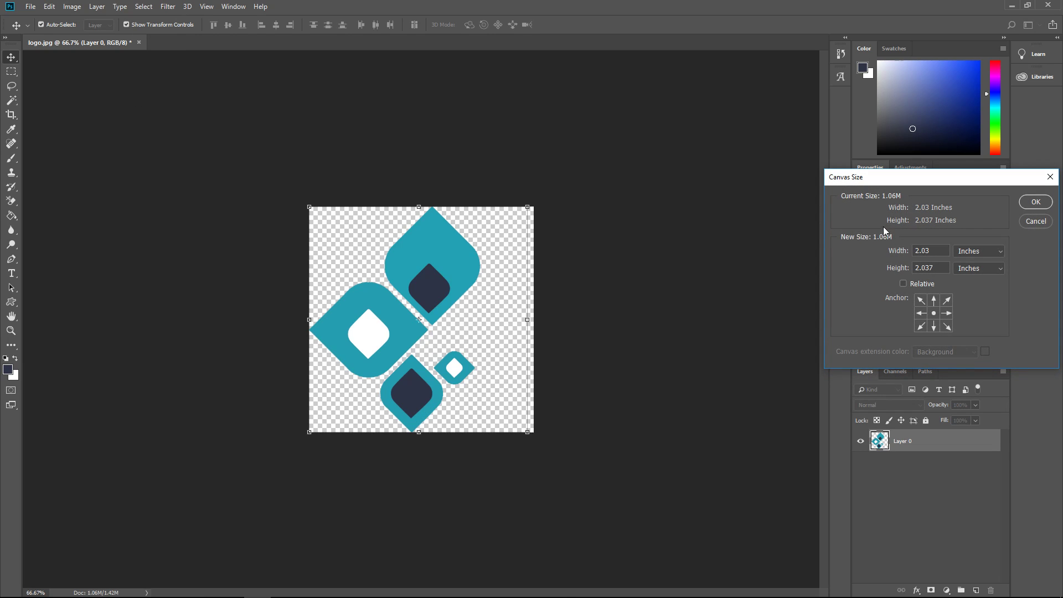
left_click(964, 253)
left_click(970, 268)
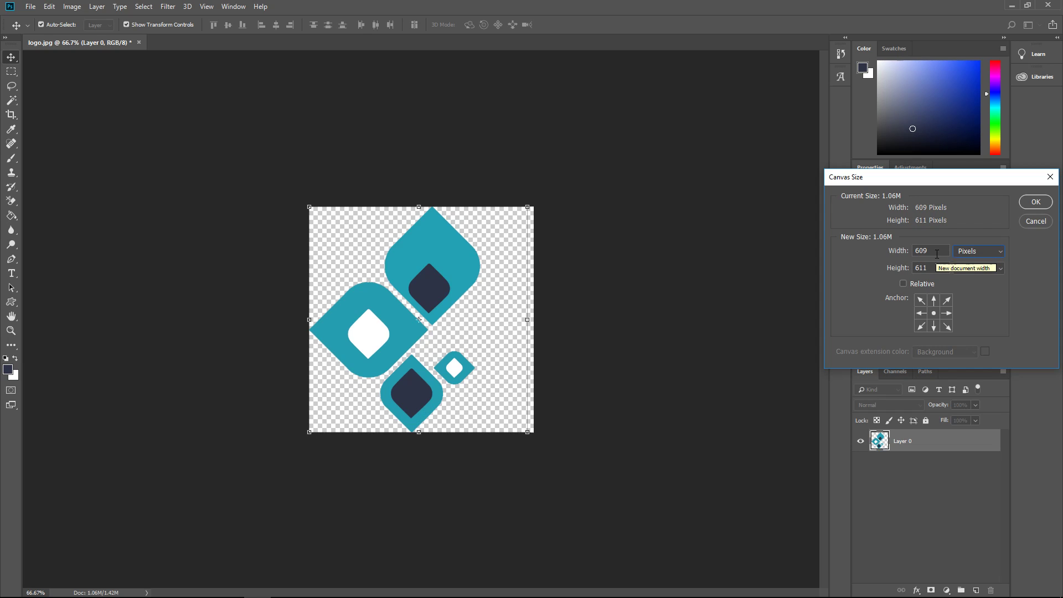
left_click(1049, 177)
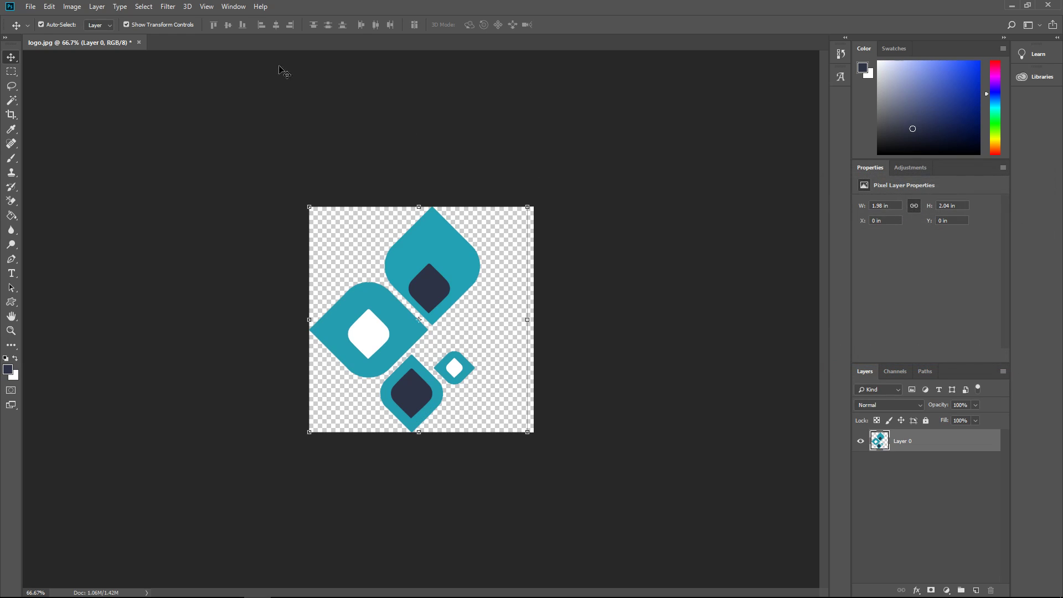
Resize the image to 512 by 512 pixels with width and height unlinked.
left_click(72, 7)
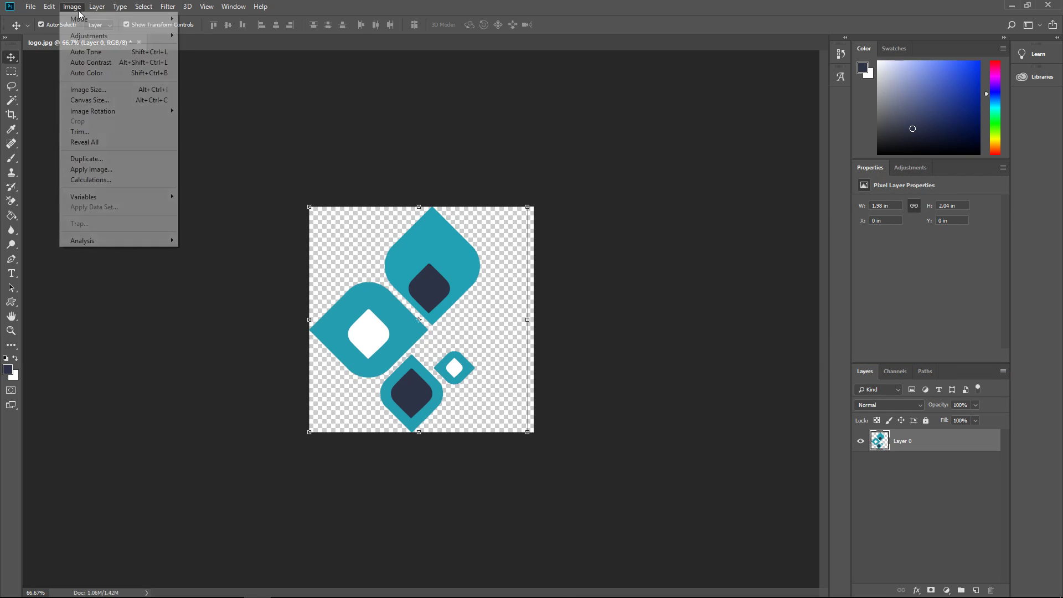
left_click(111, 90)
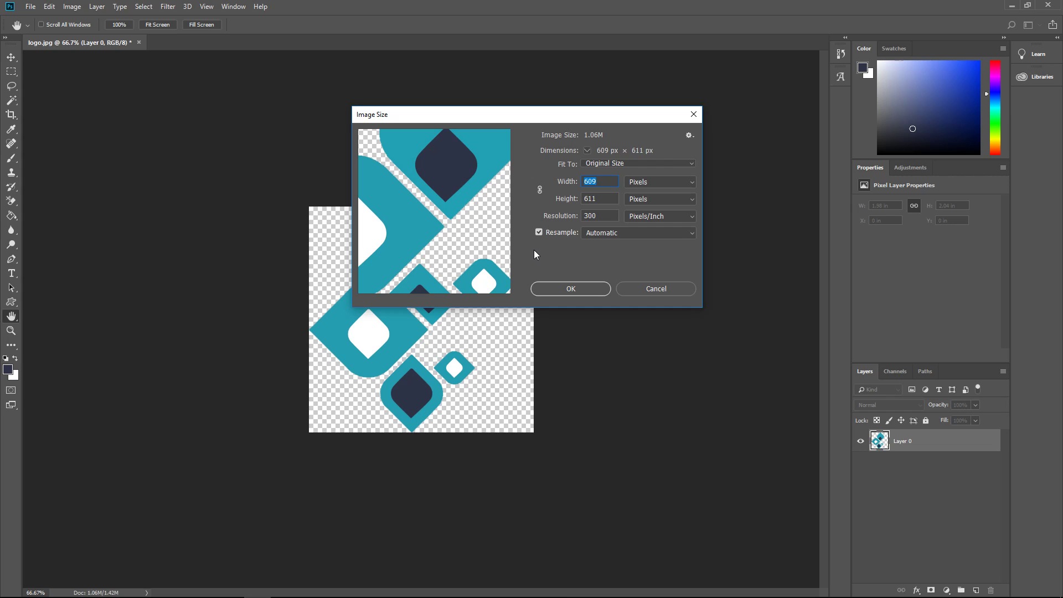
type("512")
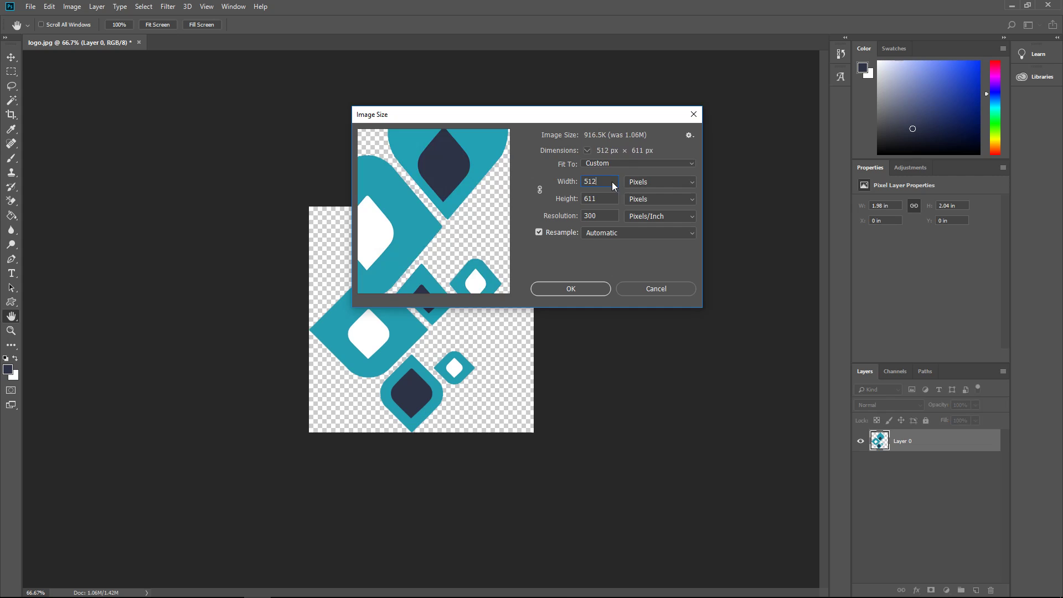
left_click(560, 201)
left_click(539, 189)
left_click(540, 190)
type("512")
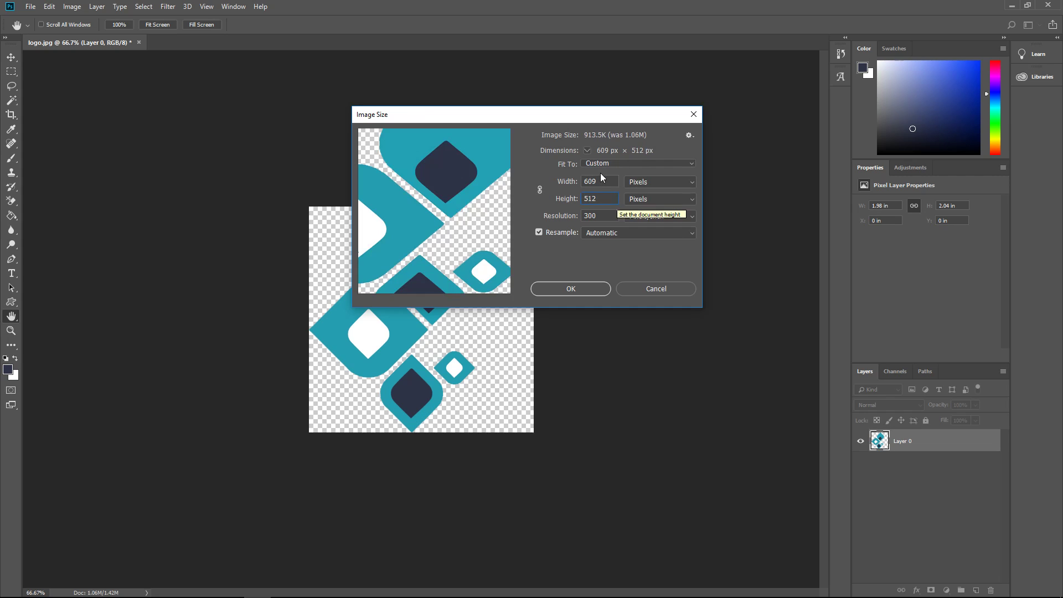
type("512")
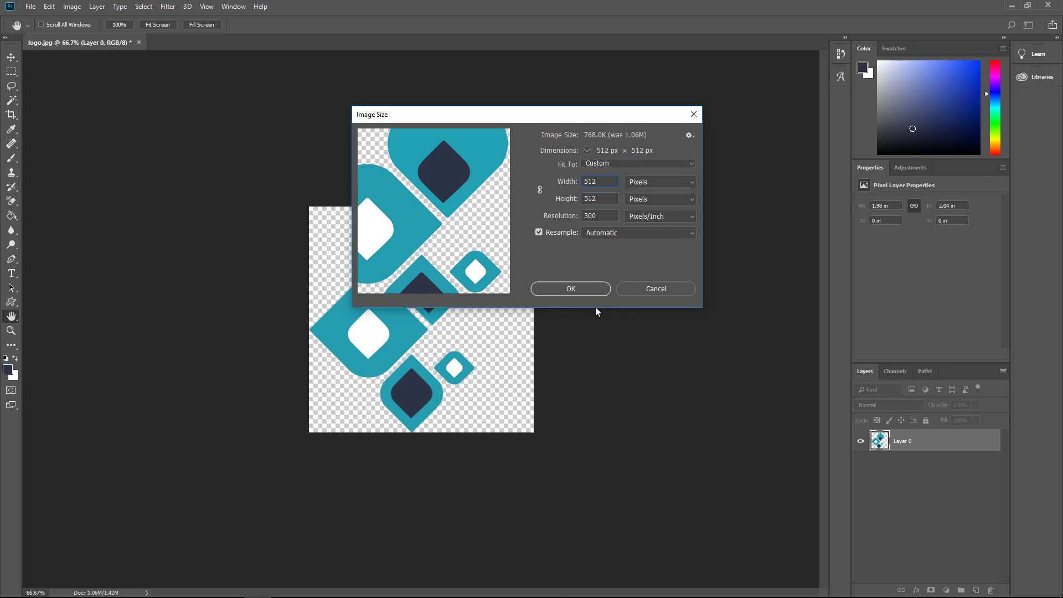
left_click(582, 290)
key("v")
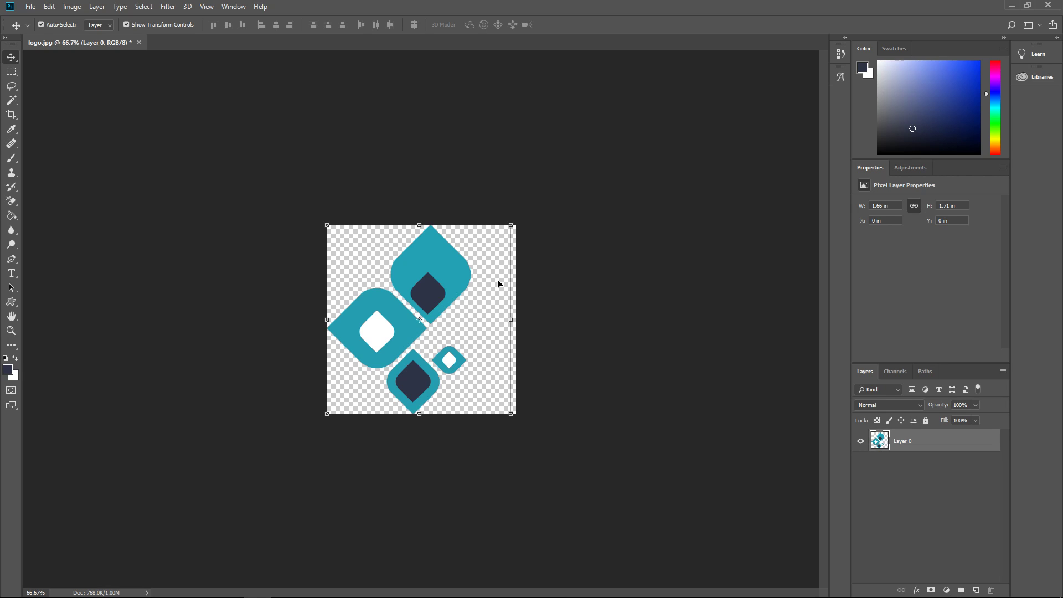
Verify the resized image's canvas width and height in pixels without changing them.
left_click(73, 7)
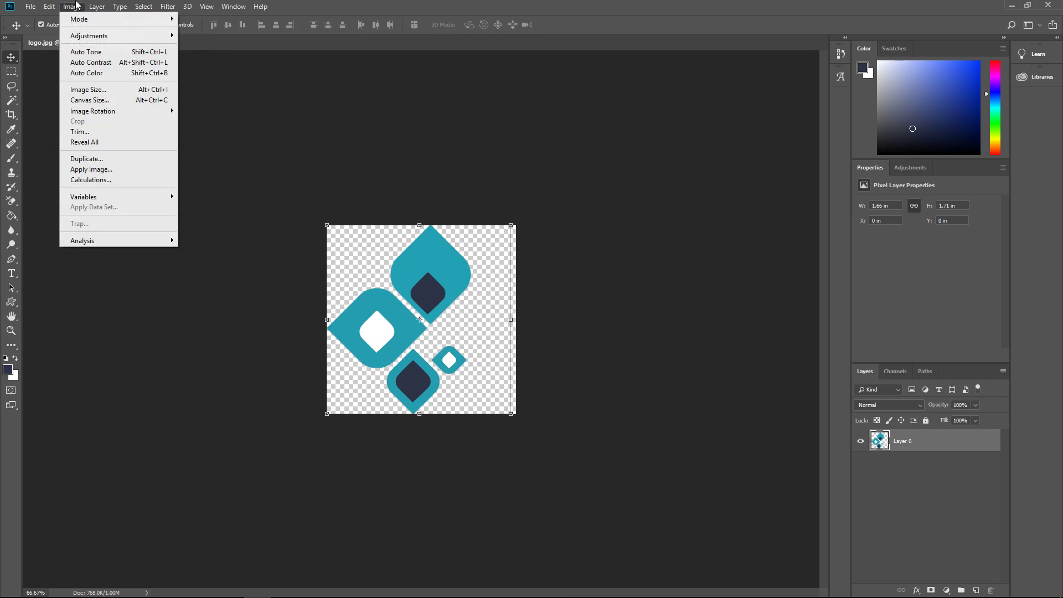
left_click(94, 100)
left_click(976, 252)
left_click(970, 272)
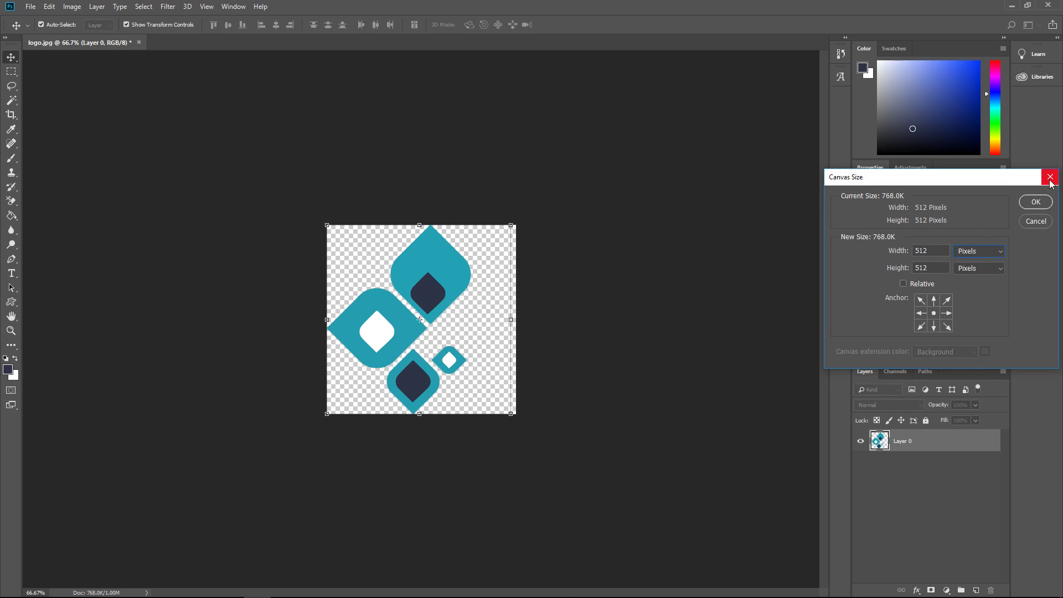
left_click(1050, 178)
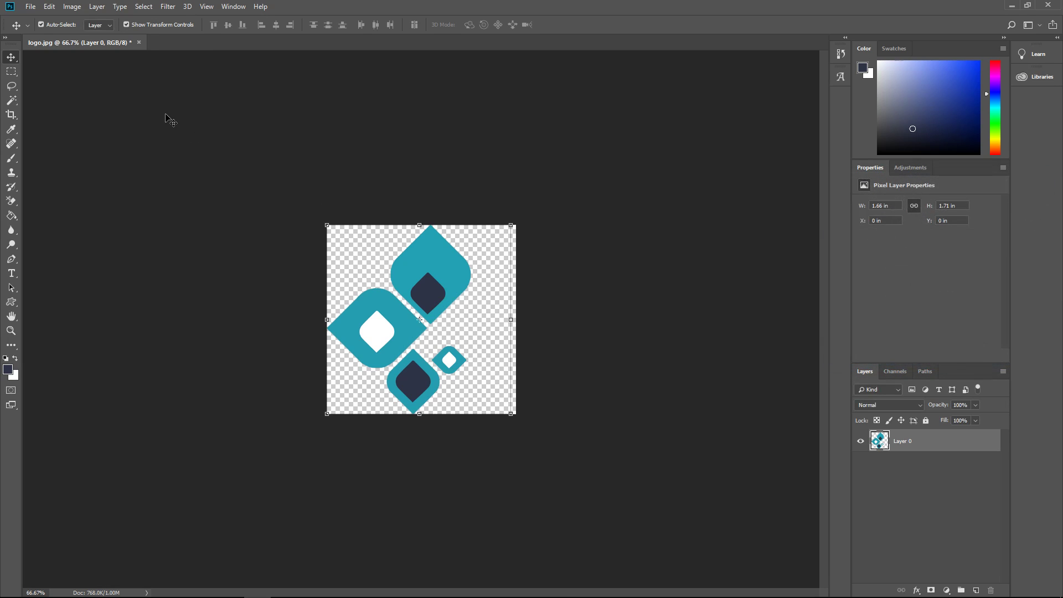